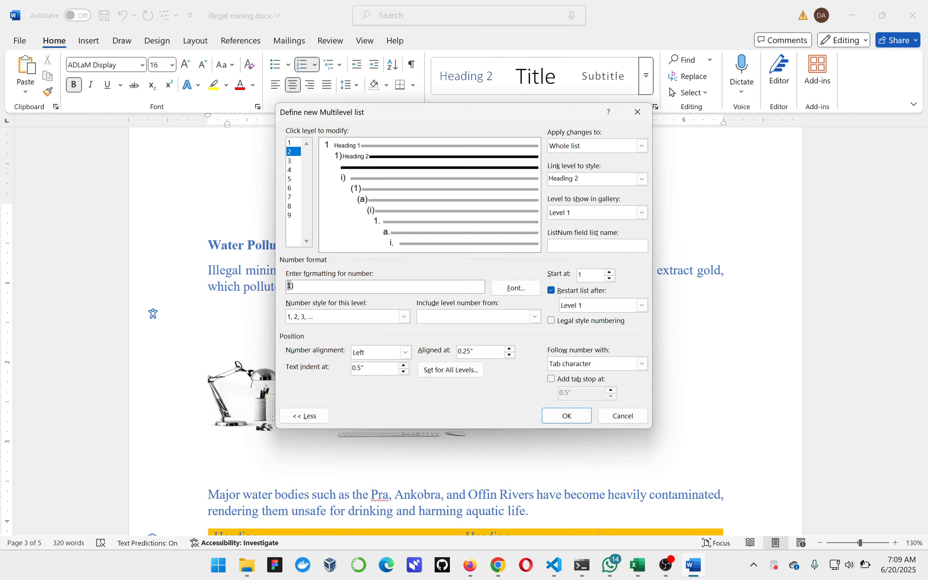
Format the level 2 list number as 1.1, with the level 1 number included before a period, and accept the multilevel list.
key(BackSpace)
text(.)
key(Left)
click(535, 317)
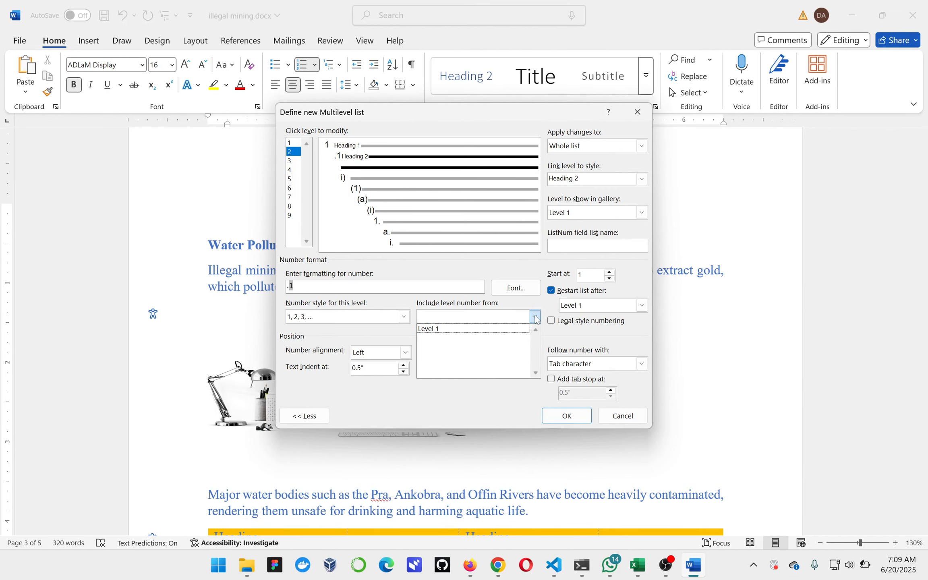
click(498, 330)
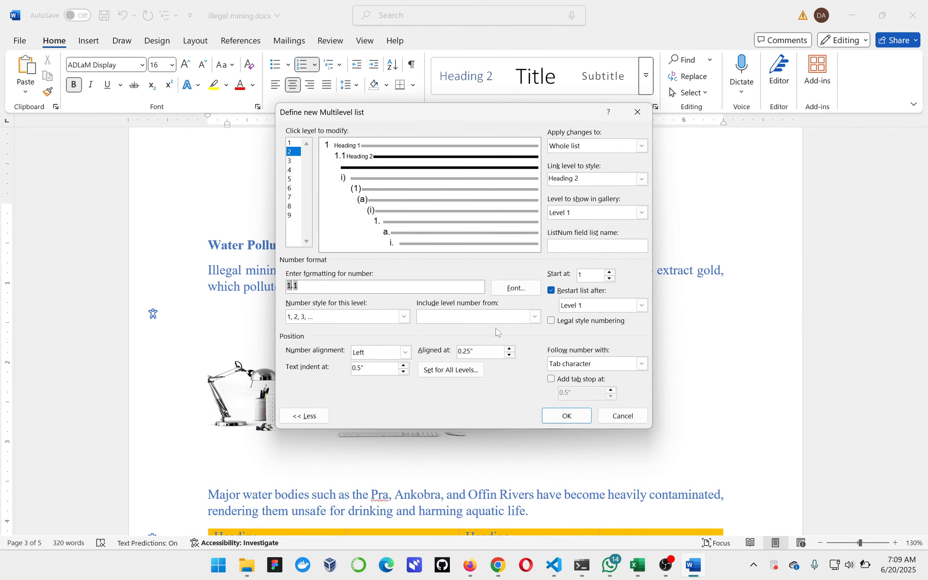
click(550, 416)
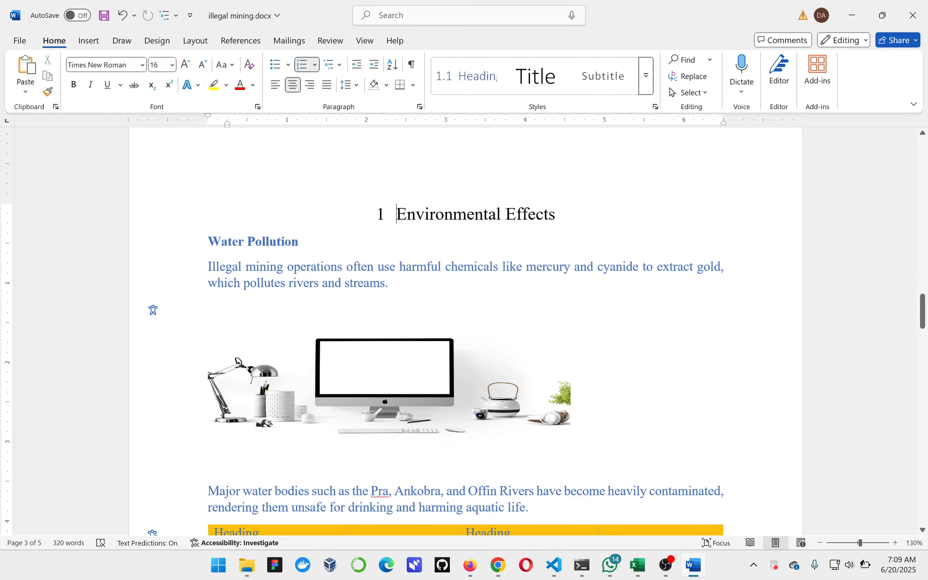
Apply the numbered Heading 2 style to the "Water Pollution" line under Environmental Effects.
click(206, 246)
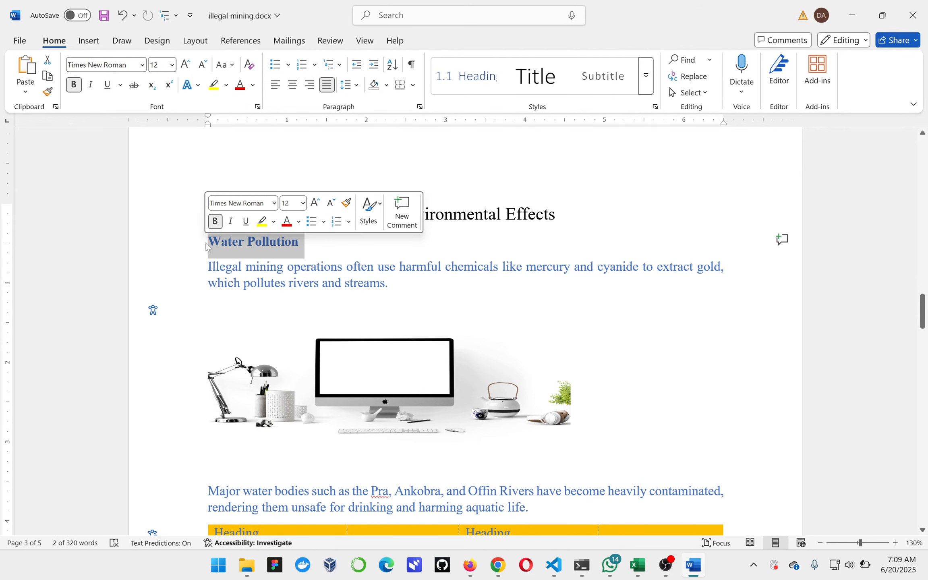
click(460, 82)
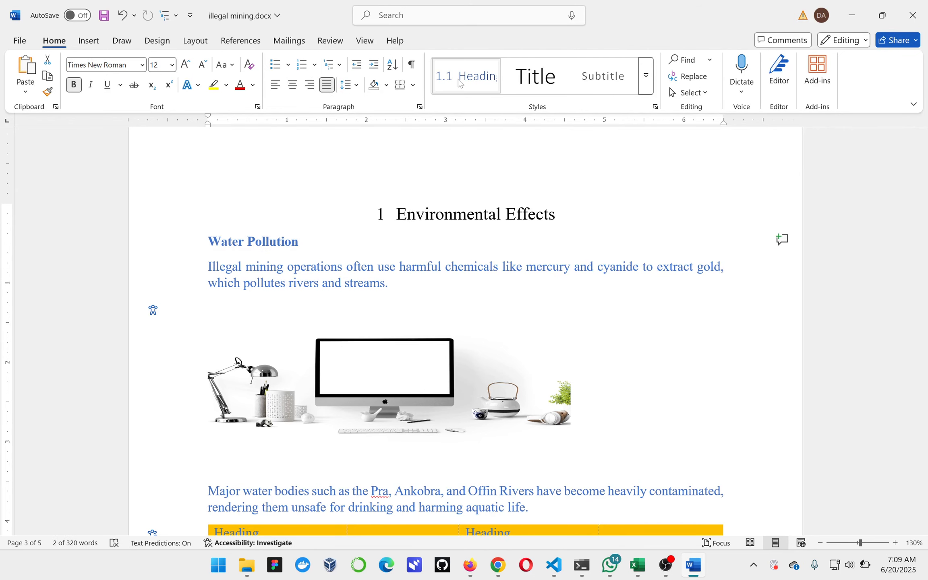
click(460, 81)
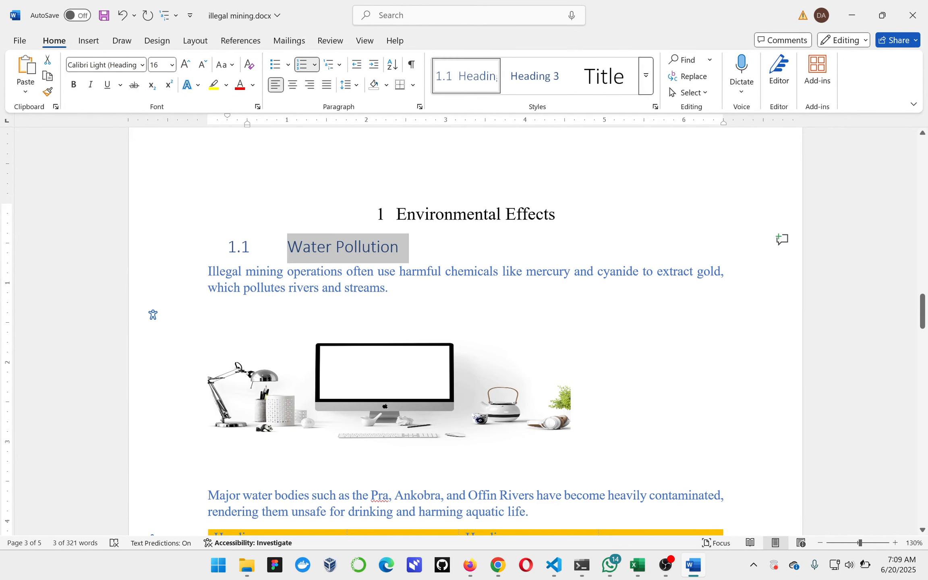
Apply the numbered Heading 2 style to the "Deforestation and Land Degradation" line on page 4.
scroll(373, 302, down, 1)
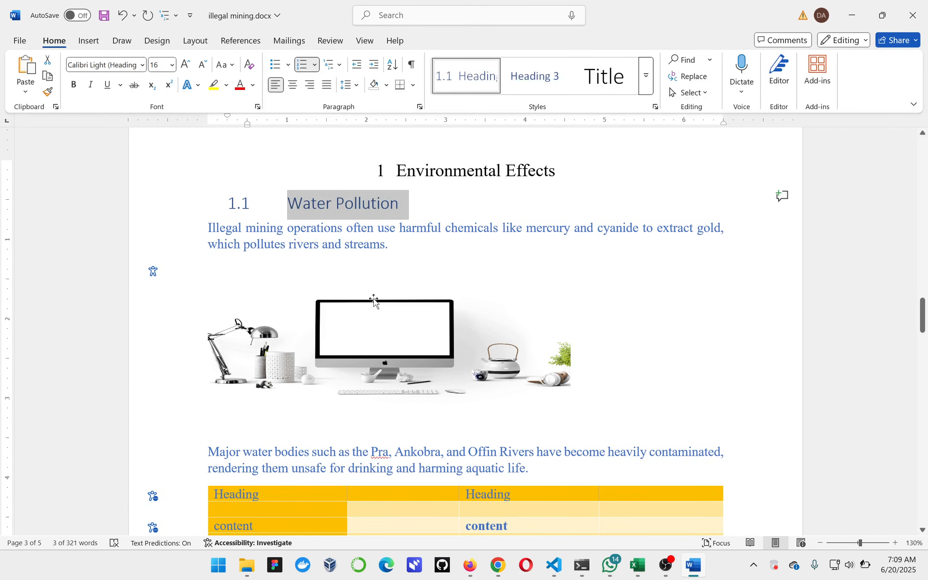
scroll(374, 300, down, 5)
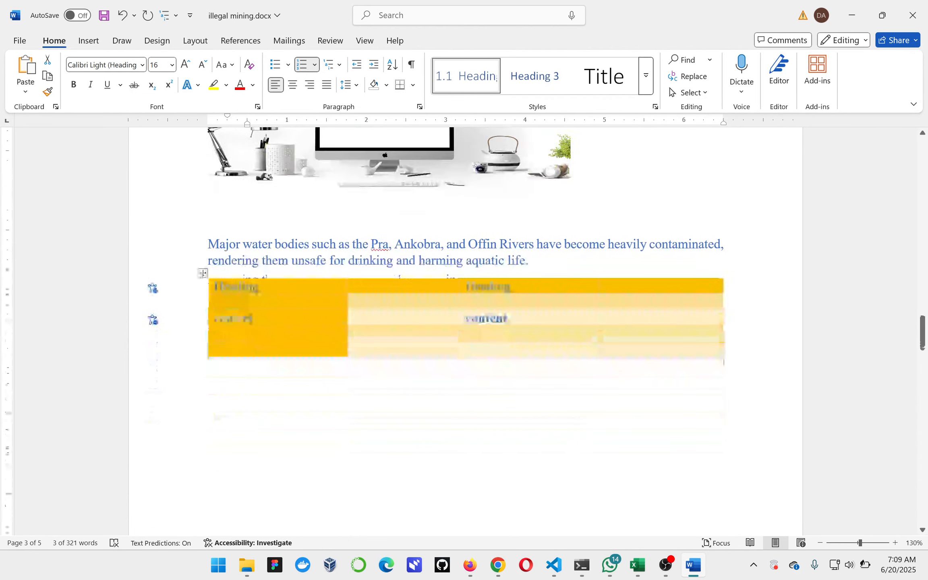
scroll(374, 300, down, 10)
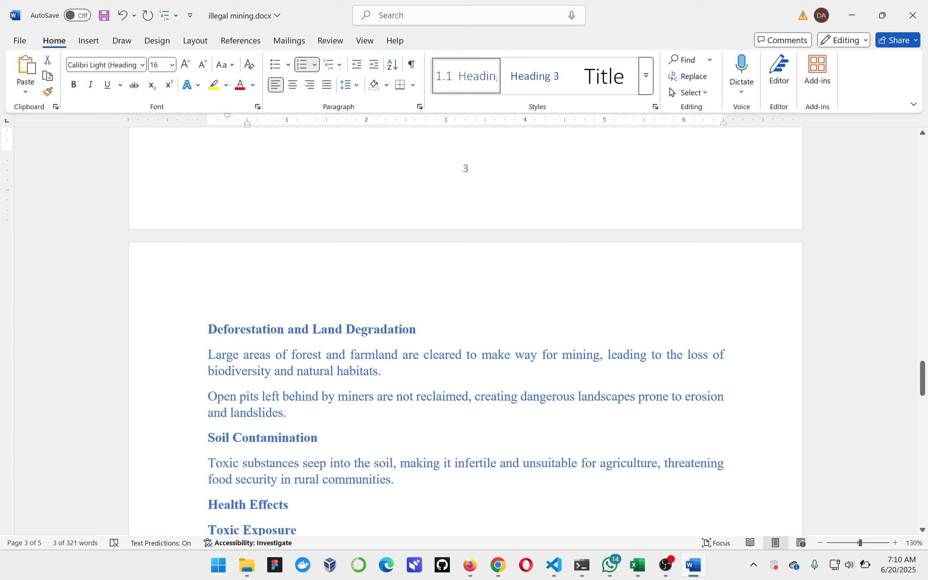
click(207, 329)
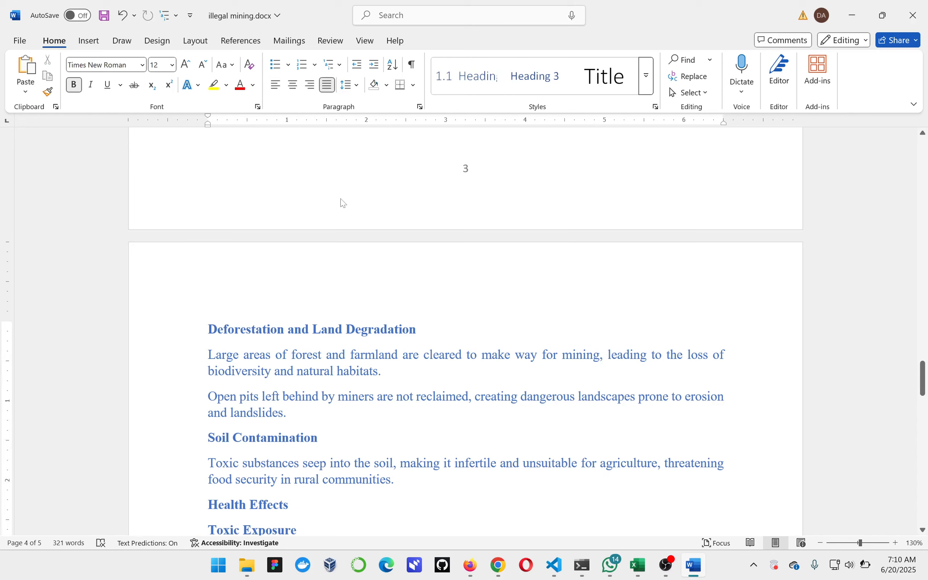
click(466, 80)
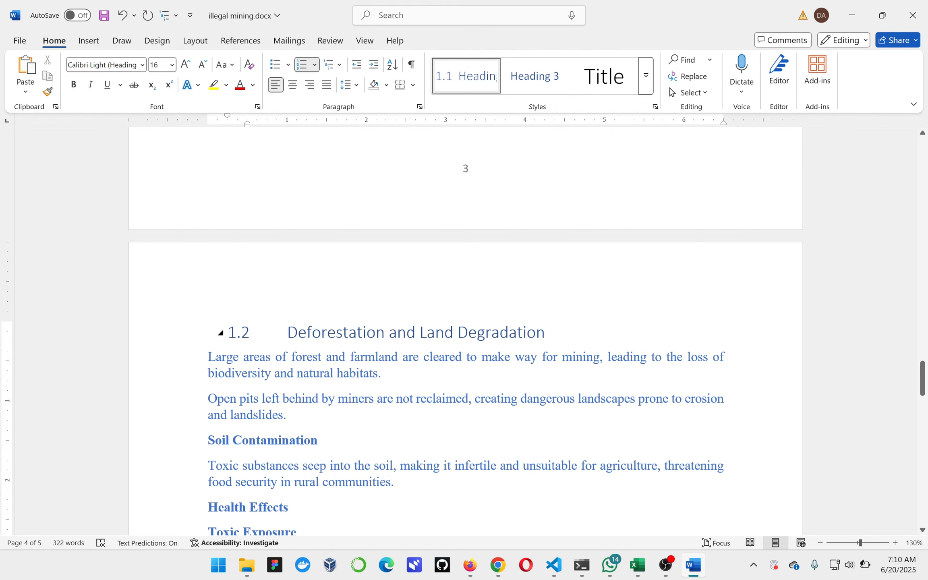
Apply the numbered Heading 1 style to the "Health Effects" line on page 4.
scroll(557, 244, down, 2)
scroll(465, 332, down, 5)
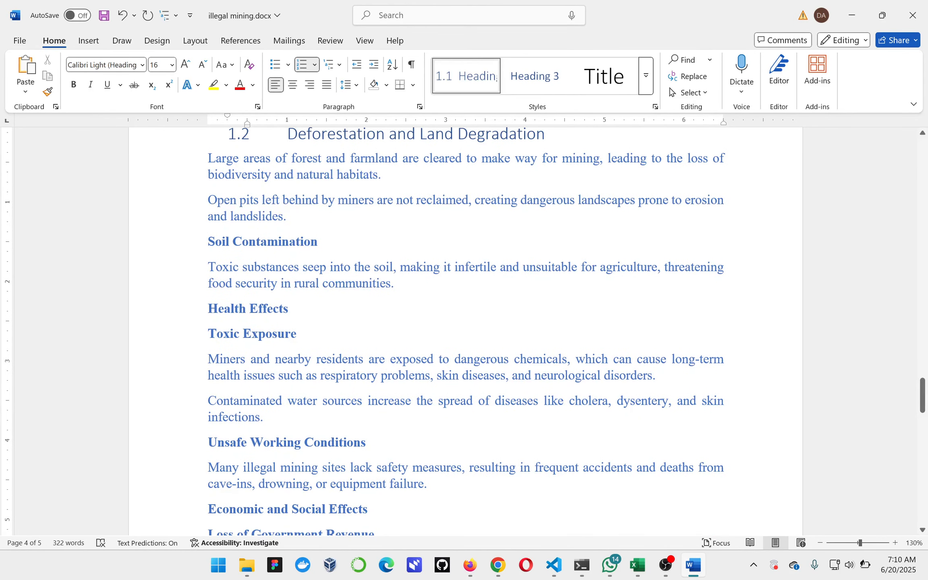
click(209, 309)
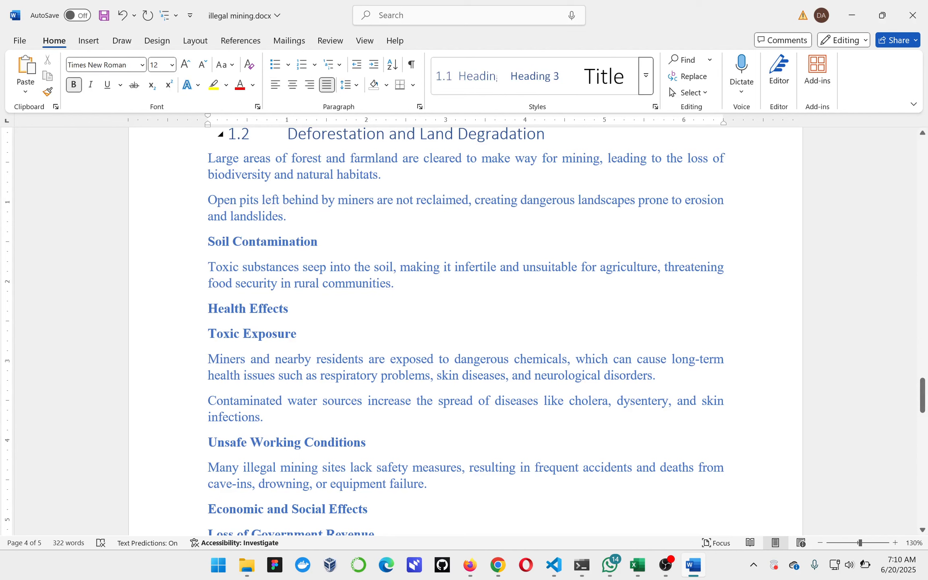
click(646, 77)
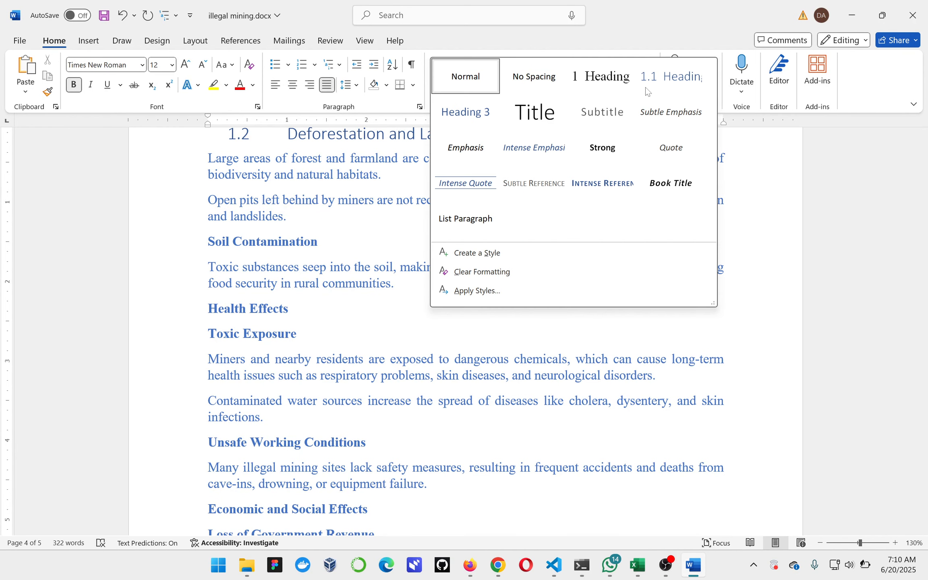
click(610, 87)
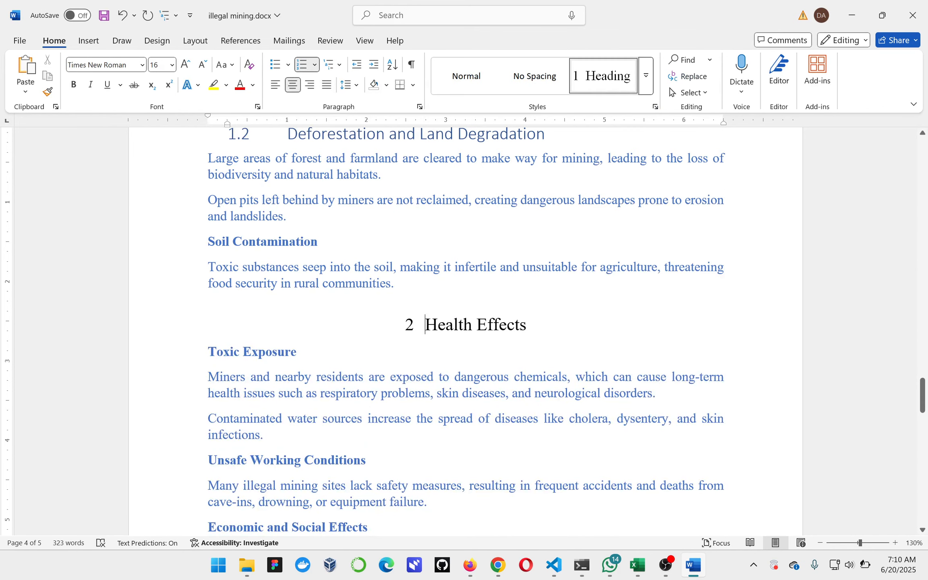
Apply the numbered Heading 2 style to the "Toxic Exposure" line under Health Effects.
click(208, 352)
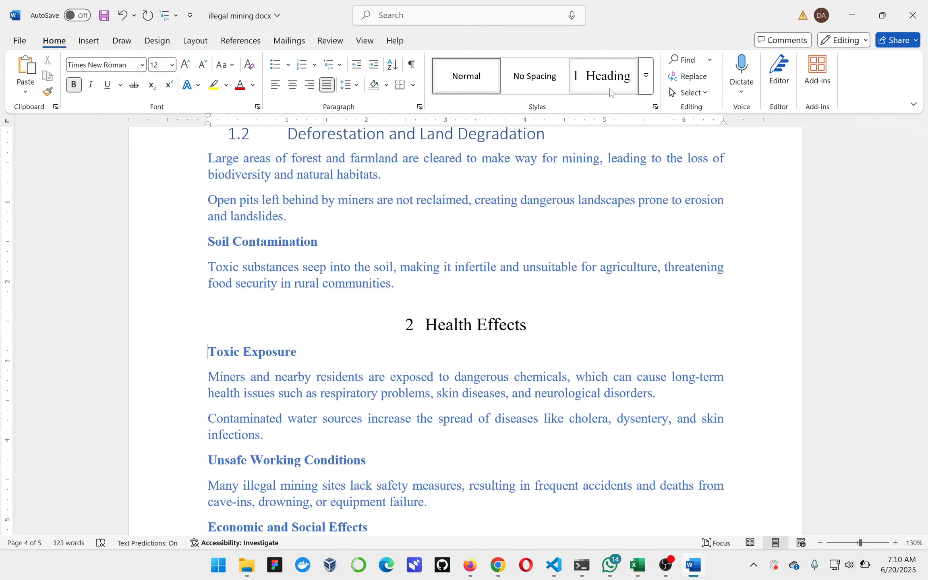
click(647, 78)
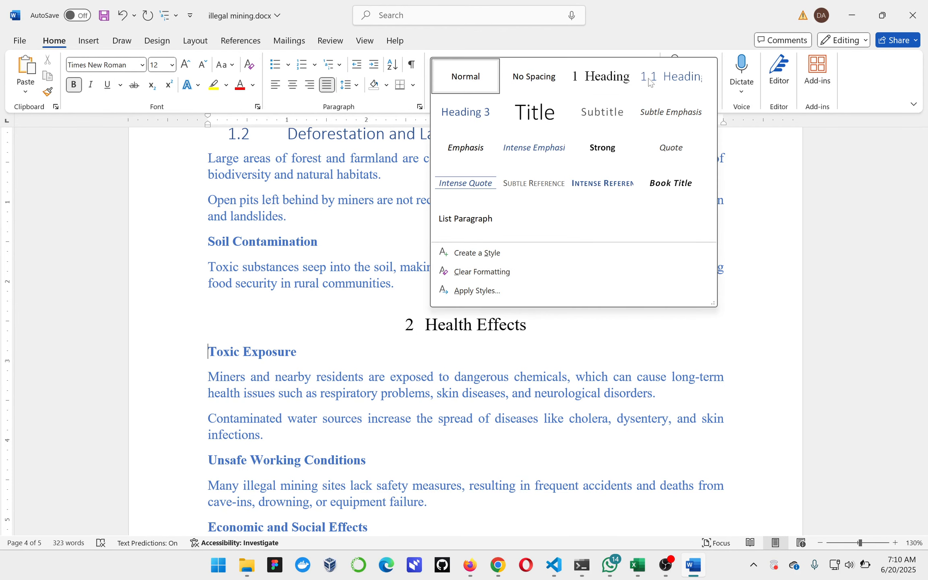
click(649, 80)
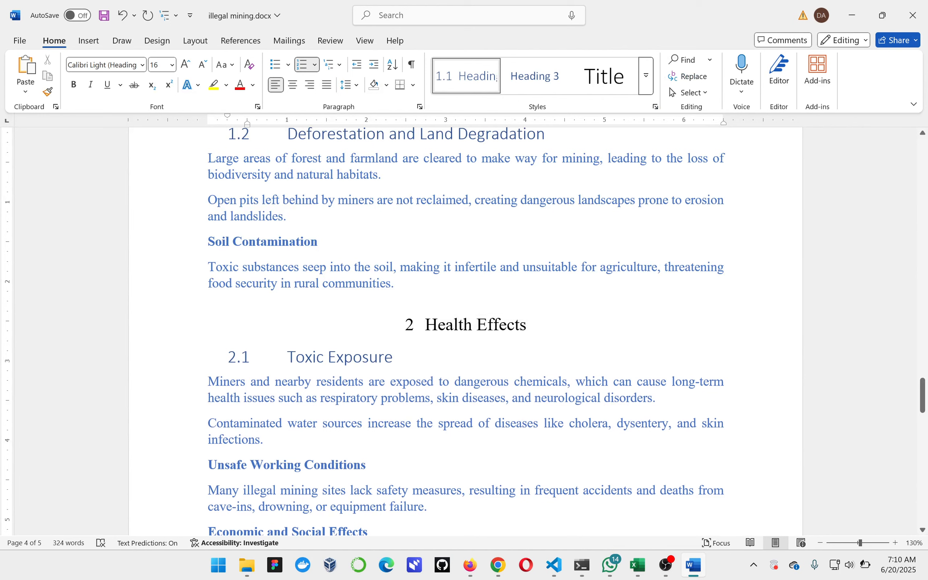
Apply the numbered Heading 2 style to the "Unsafe Working Conditions" line, undoing the mistaken Heading 3 style first.
click(208, 464)
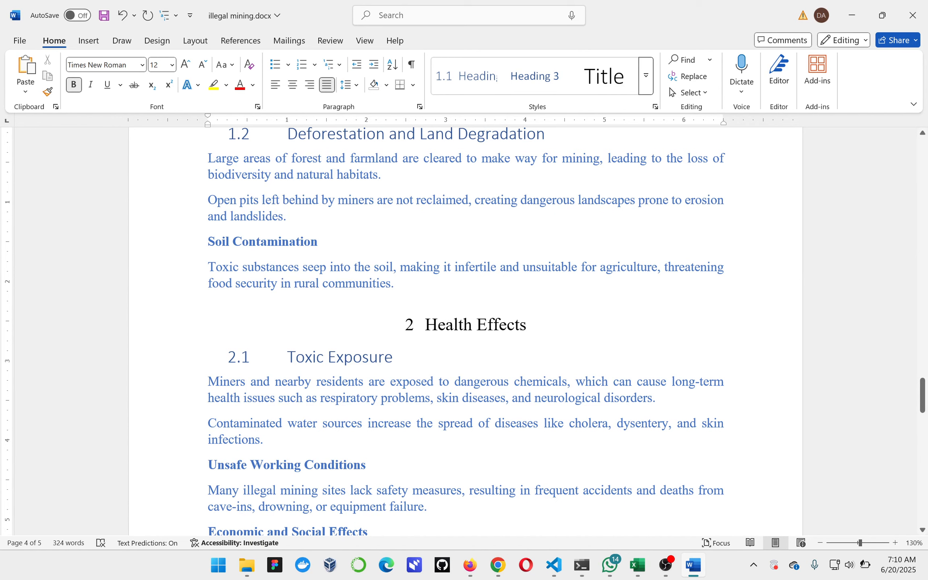
click(646, 80)
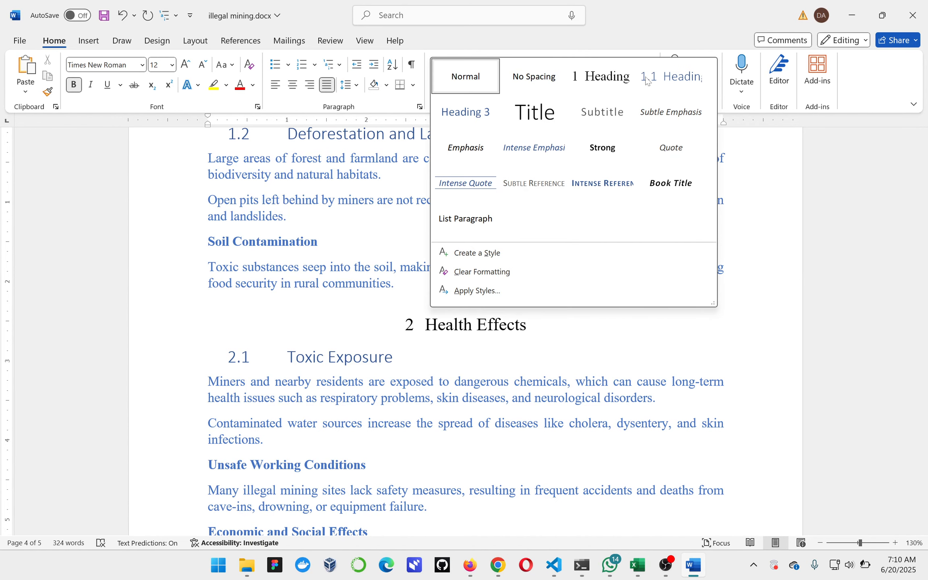
click(467, 114)
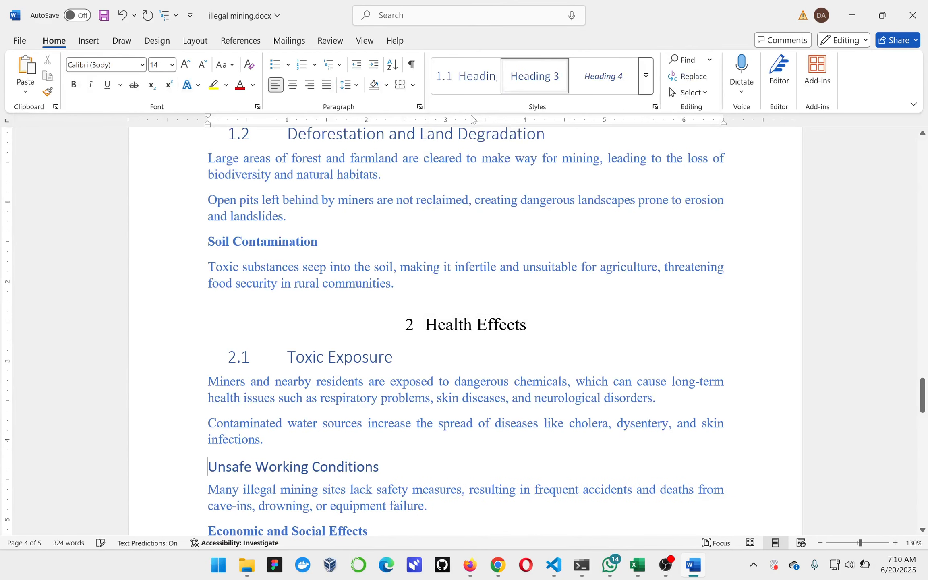
key(ctrl+z)
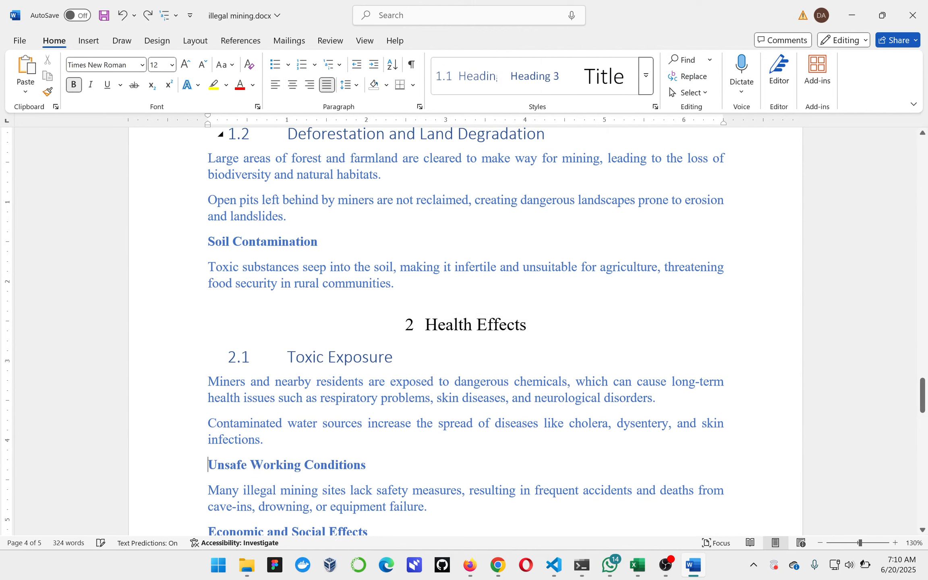
click(645, 76)
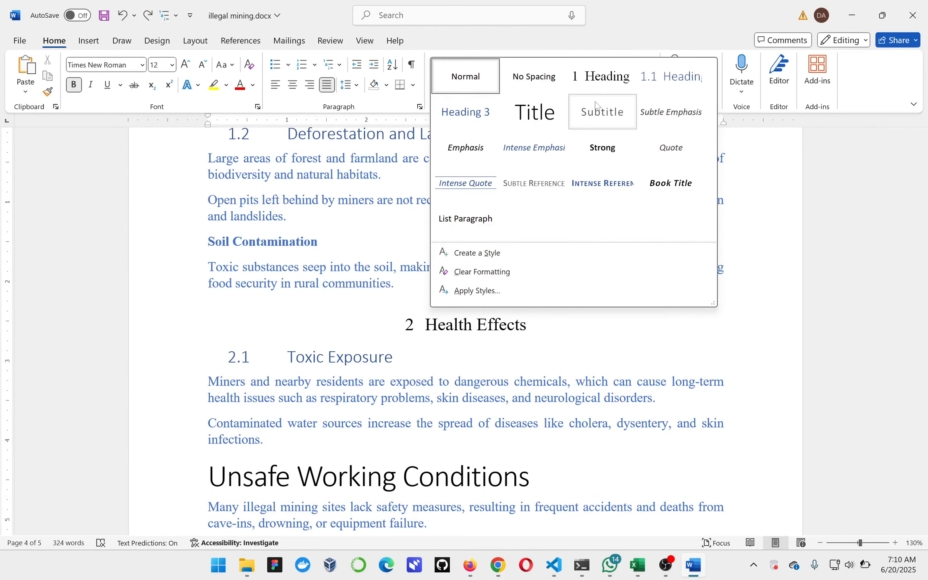
click(667, 93)
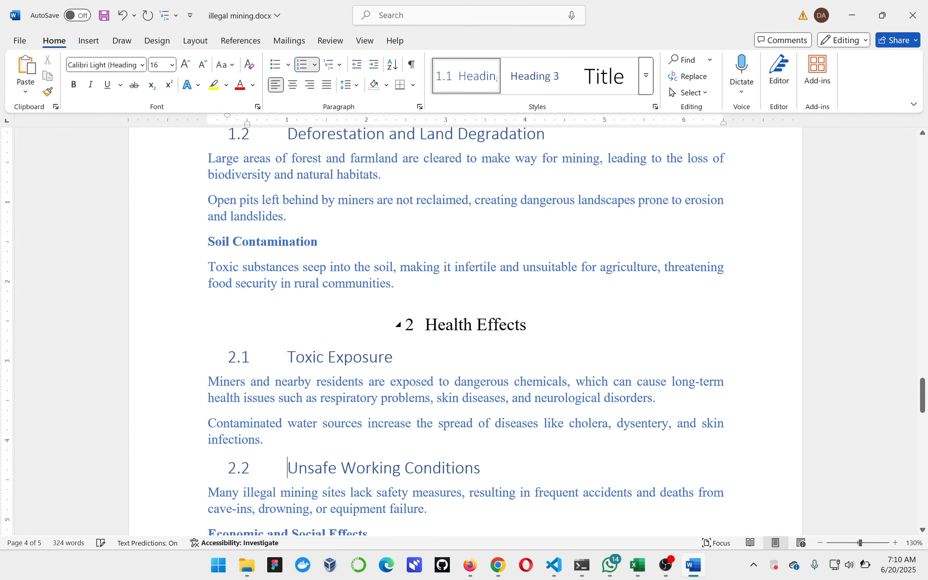
Review the numbered headings and subheadings across the document's pages.
scroll(282, 382, down, 3)
scroll(466, 330, down, 15)
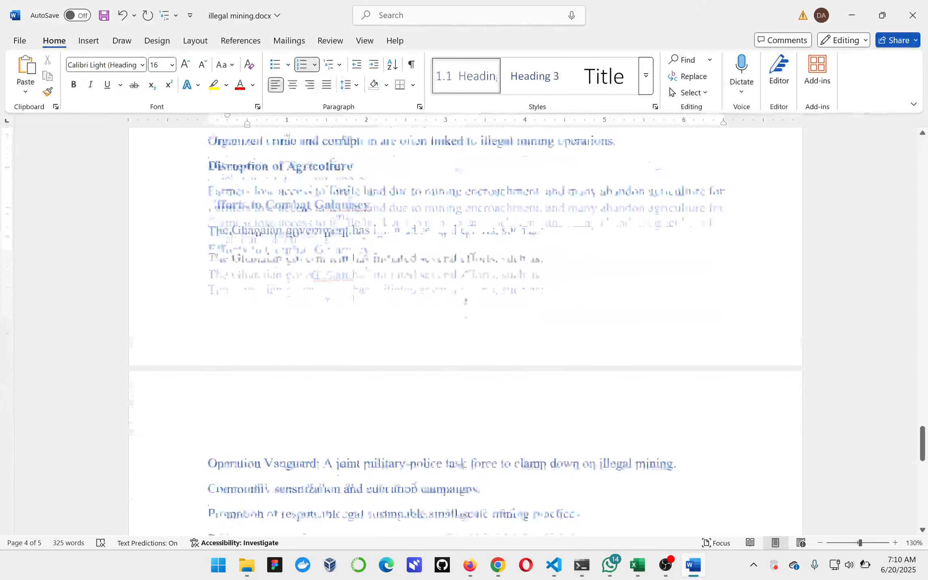
scroll(464, 489, down, 5)
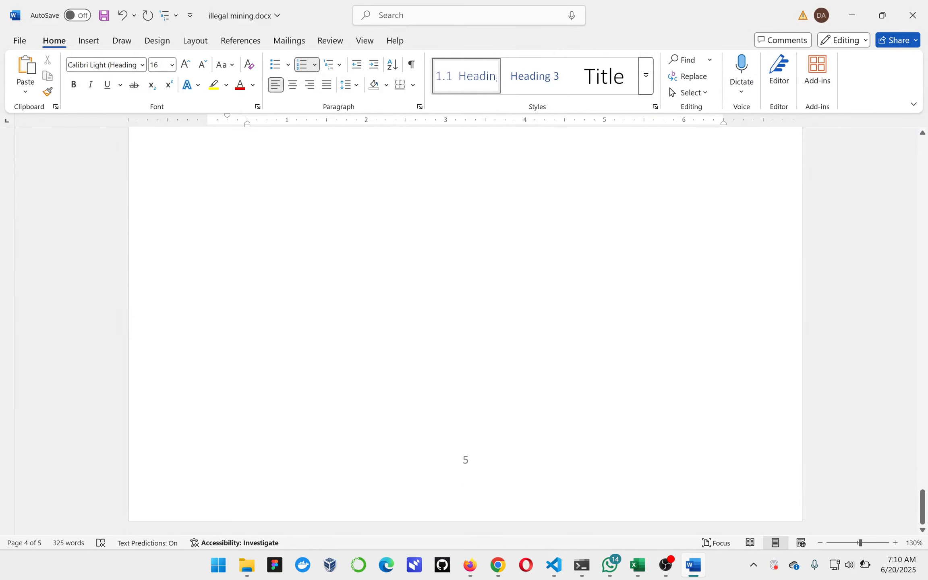
scroll(464, 458, up, 10)
scroll(353, 455, up, 10)
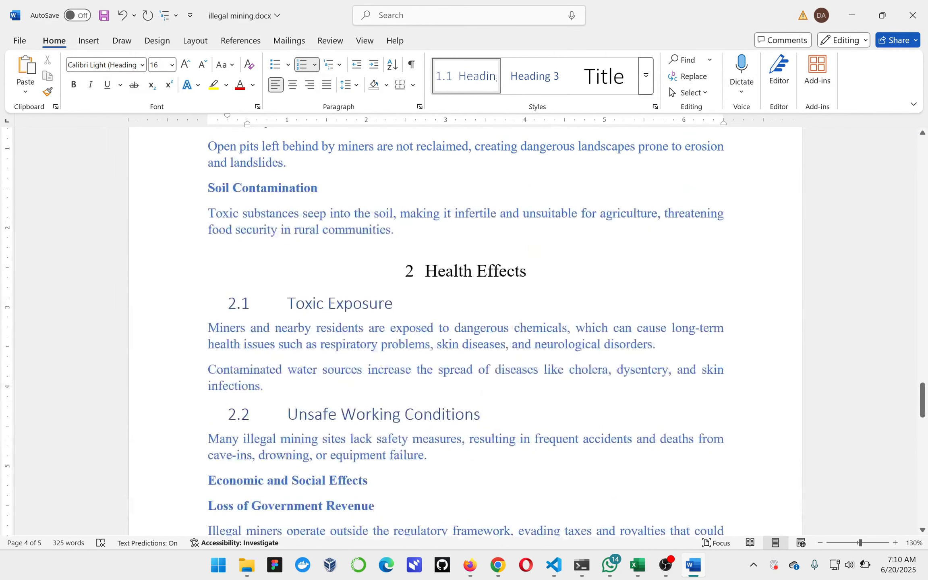
scroll(464, 255, up, 7)
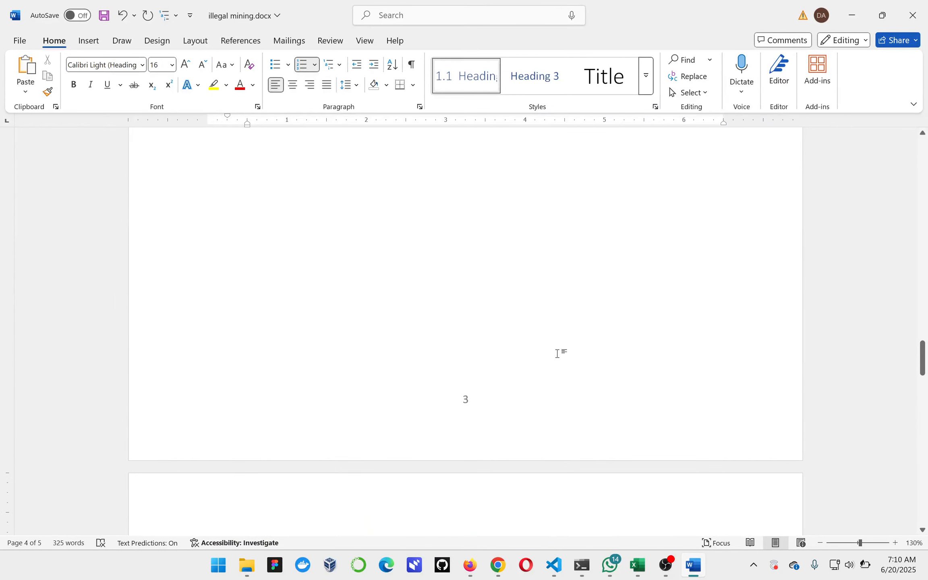
scroll(557, 353, up, 10)
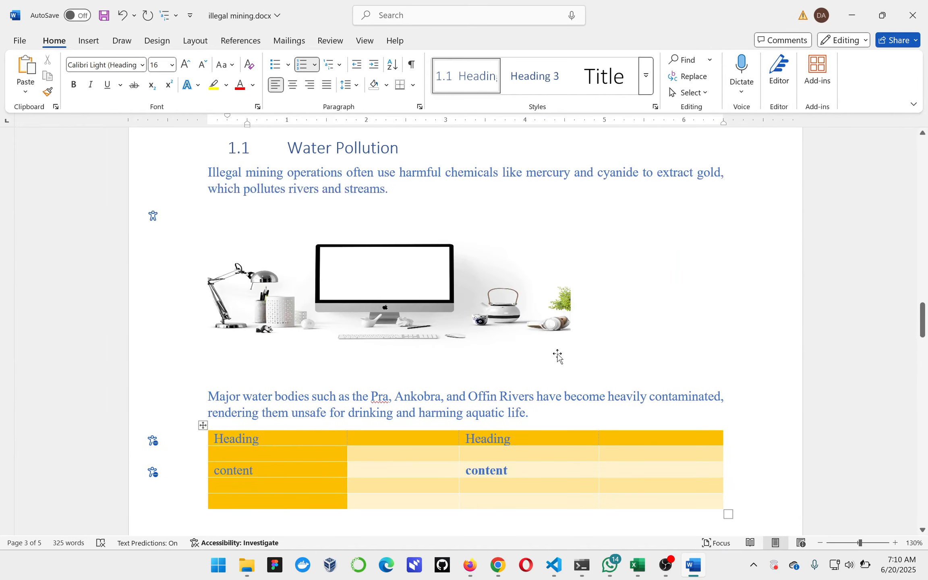
scroll(557, 356, up, 5)
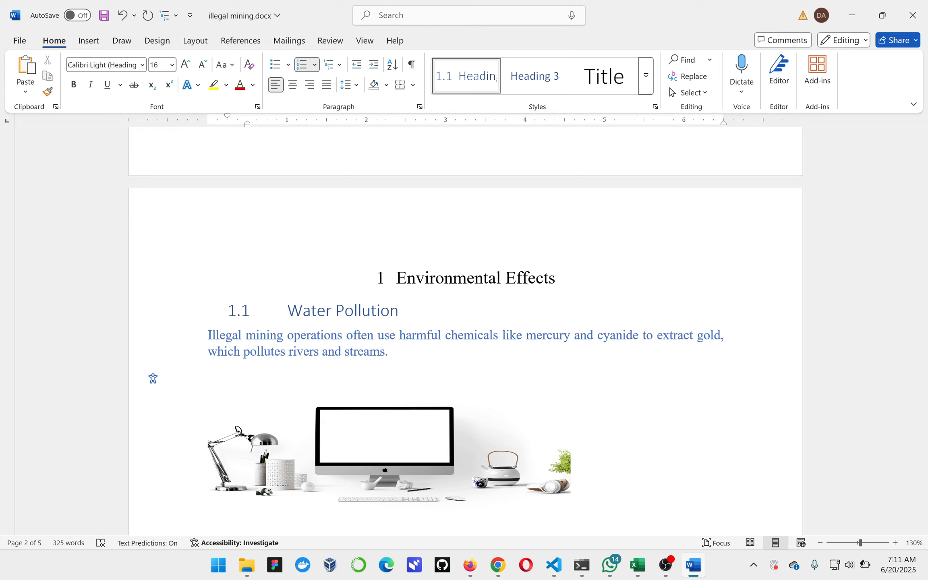
Add a new justified line below the "TABLE OF CONTENTS" title on page 2.
scroll(558, 353, up, 15)
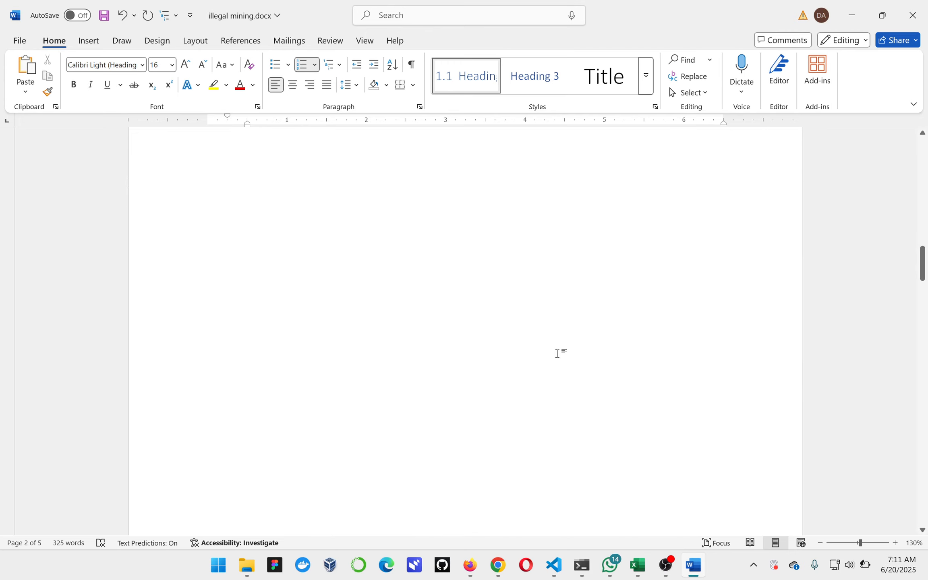
scroll(558, 353, up, 10)
scroll(558, 353, up, 5)
click(557, 353)
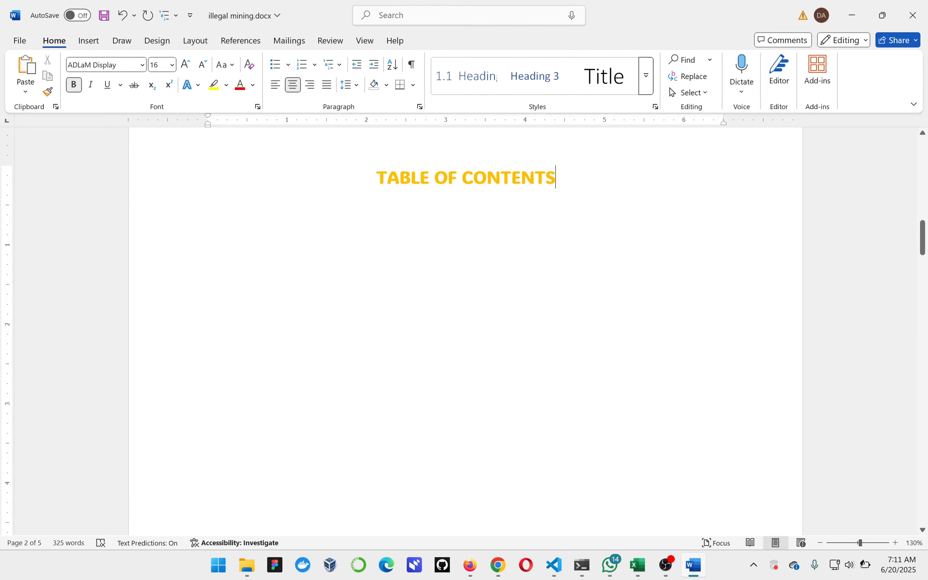
key(Return)
click(323, 85)
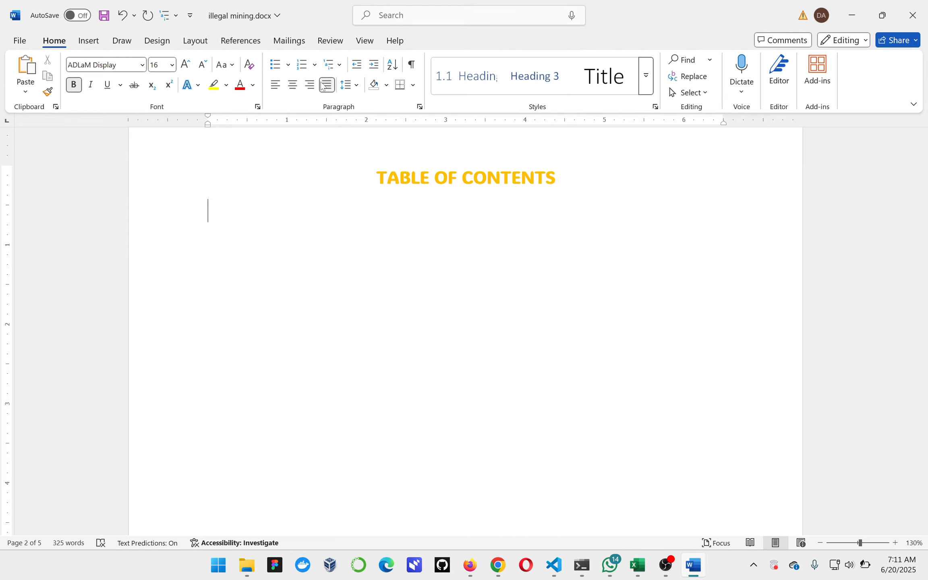
Insert the built-in Automatic Table 1 table of contents on the empty line below the title.
click(242, 41)
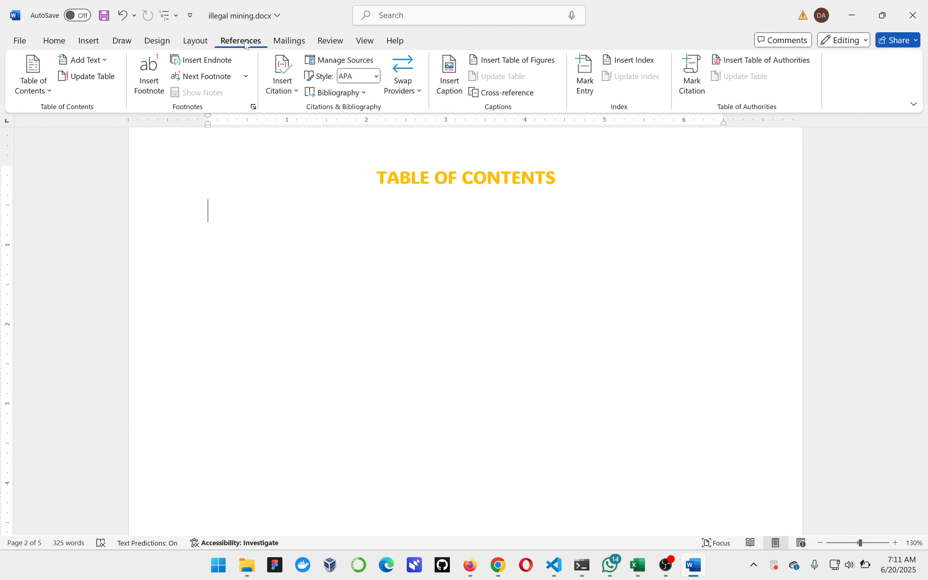
click(43, 92)
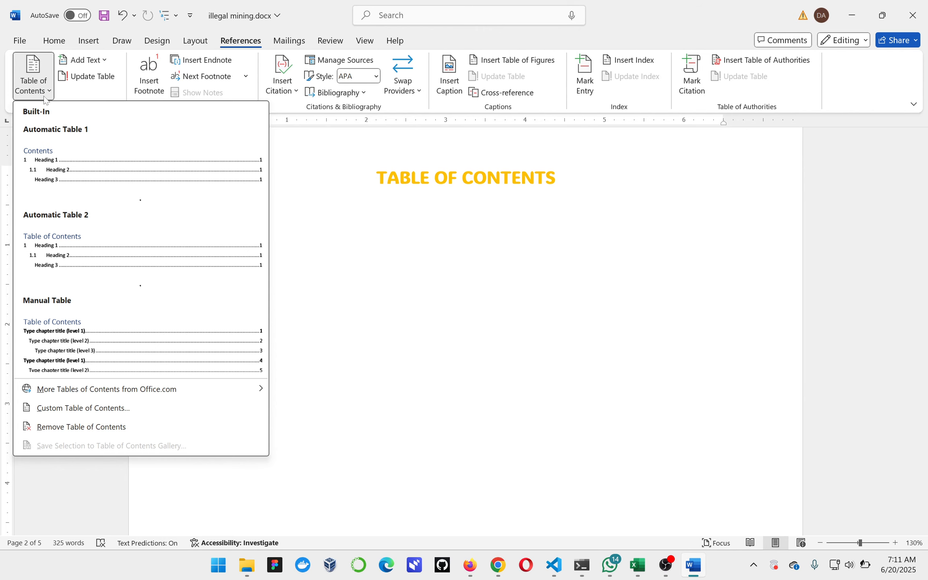
click(51, 176)
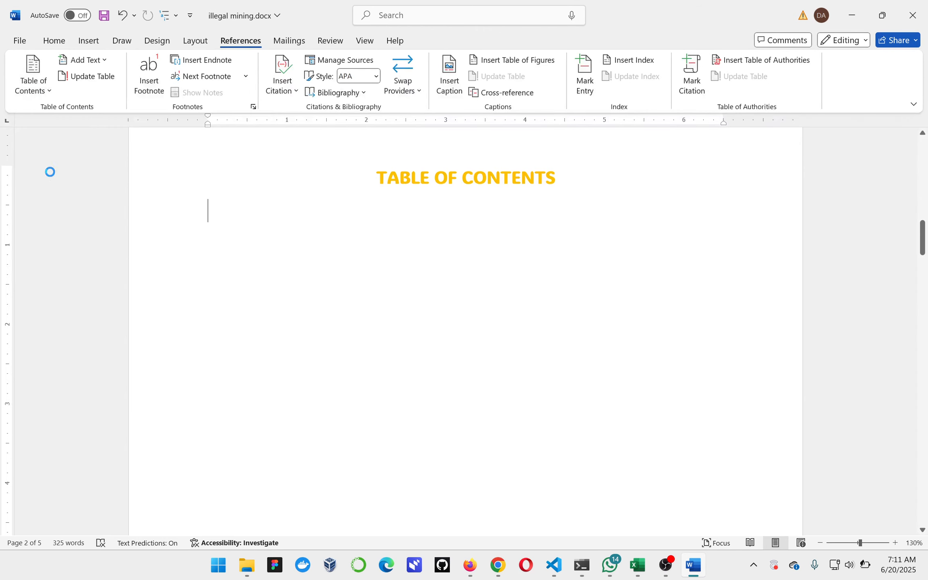